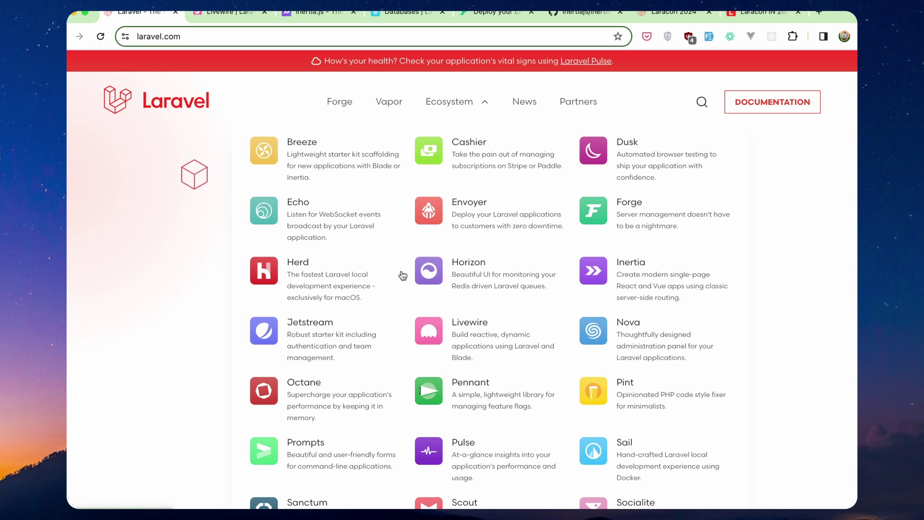
Leave the laravel.com Ecosystem menu and switch to the Livewire homepage tab
left_click(224, 12)
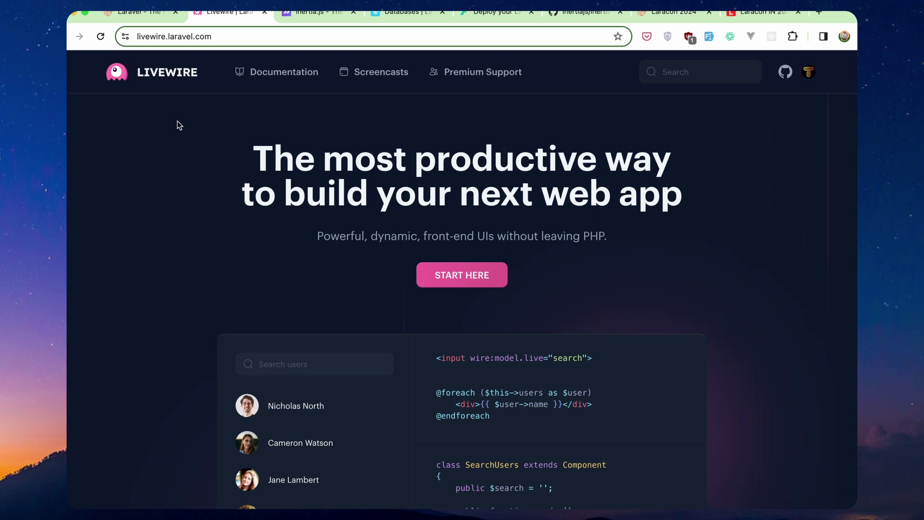
Switch to the Inertia.js tab showing its 'Build single-page apps, without building an API' pitch
left_click(325, 16)
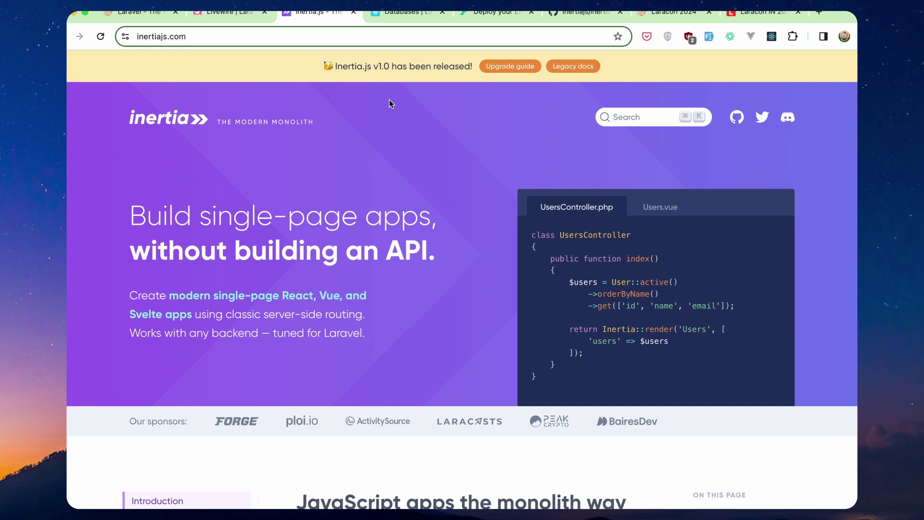
Switch to the Laracon US 2024 tab showing the On Stage speakers like Taylor Otwell
left_click(678, 16)
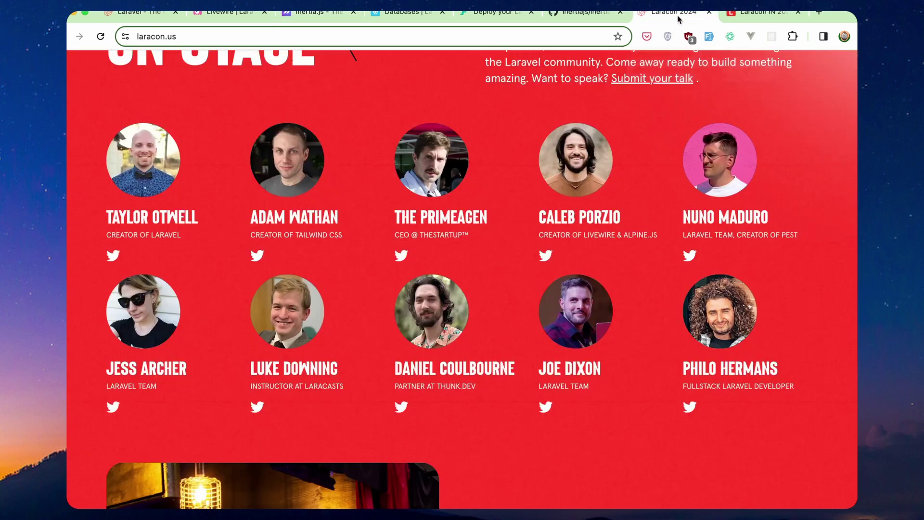
scroll(202, 161, "up", 2)
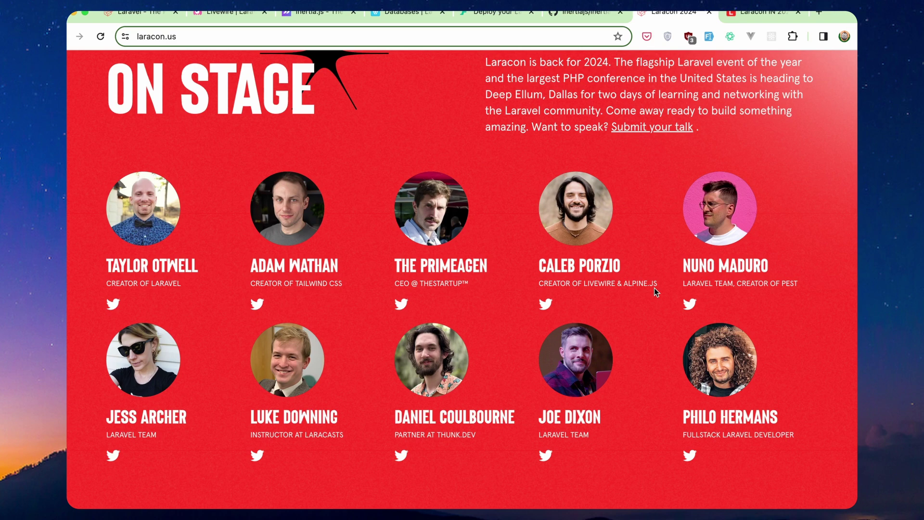
scroll(655, 288, "down", 1)
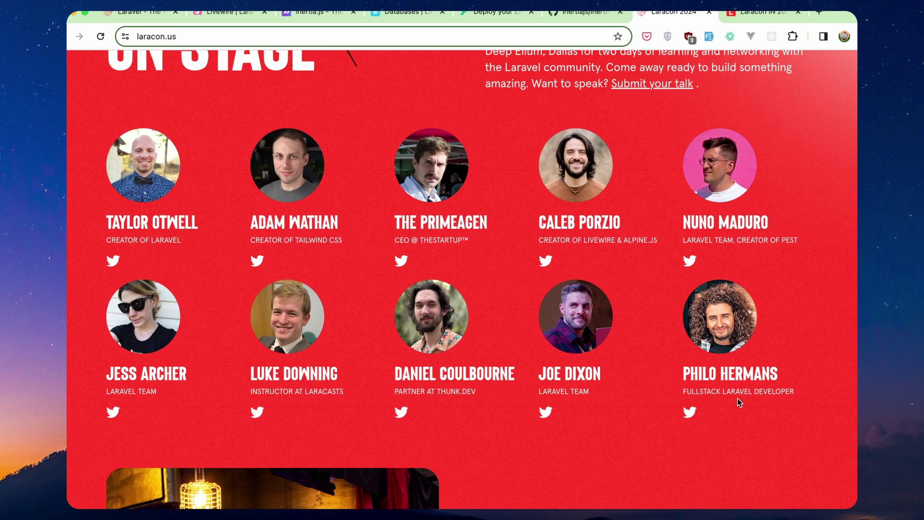
Switch to the Laracon IN tab showing its Speakers section
left_click(752, 19)
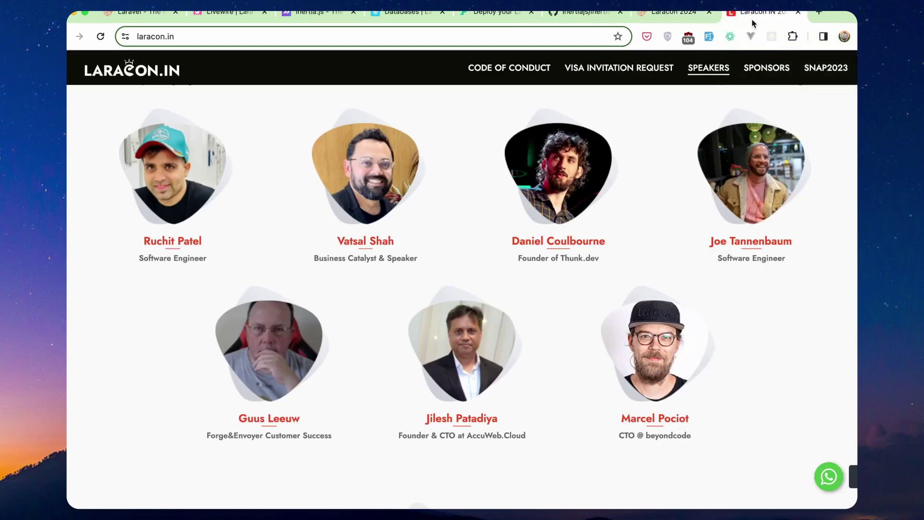
scroll(265, 190, "up", 4)
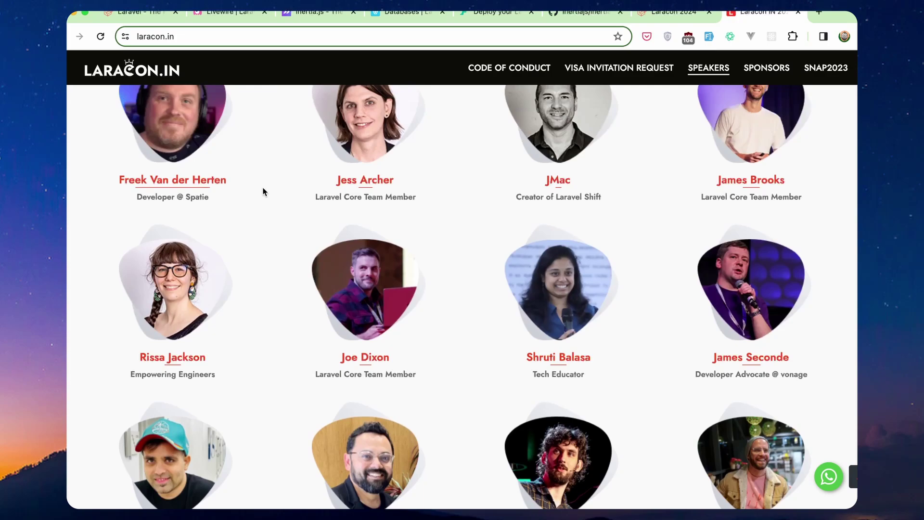
scroll(263, 191, "up", 2)
scroll(264, 191, "up", 3)
scroll(264, 192, "down", 2)
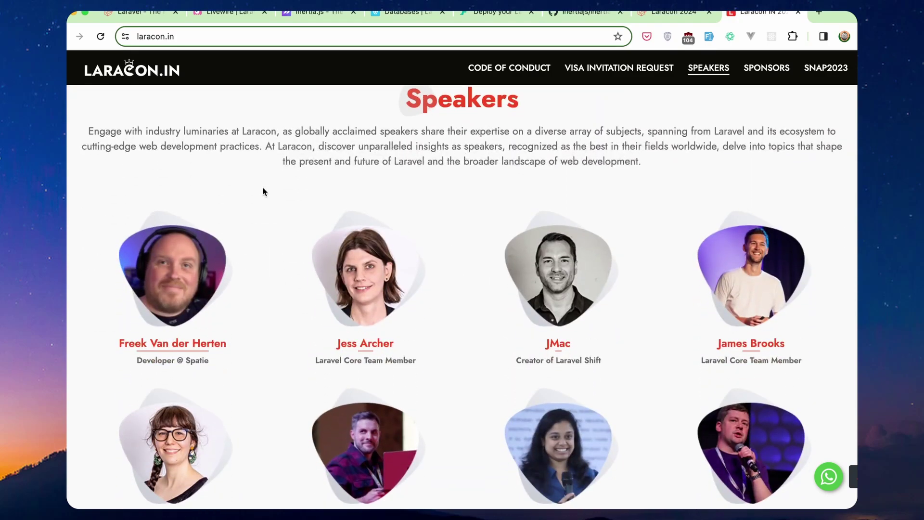
scroll(263, 192, "down", 2)
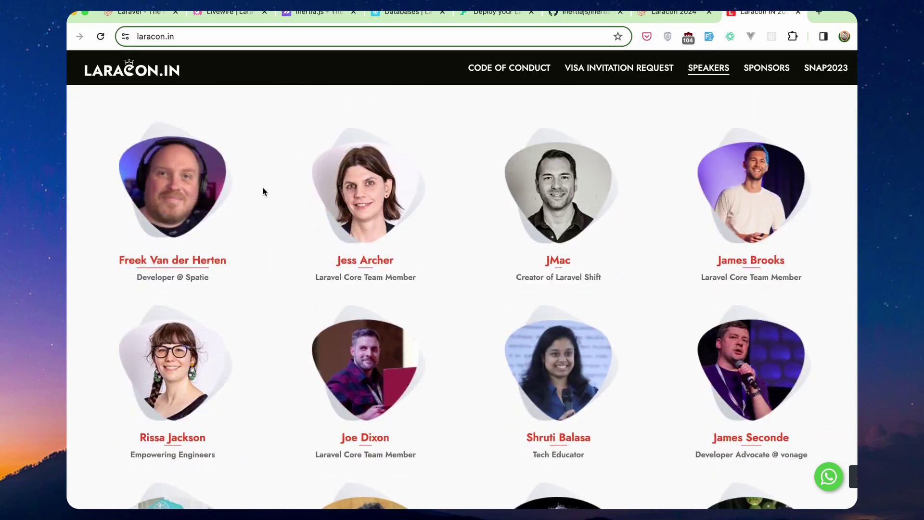
scroll(264, 191, "down", 1)
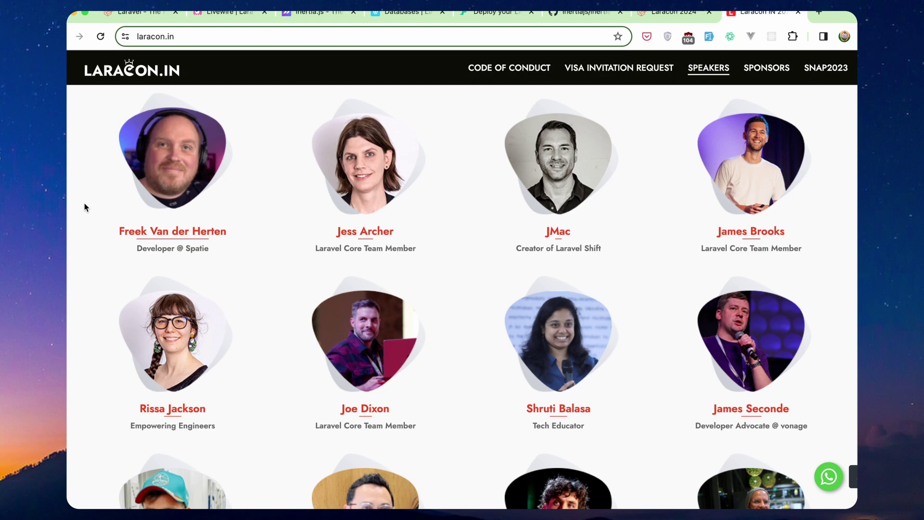
scroll(85, 207, "down", 2)
scroll(84, 207, "down", 1)
scroll(85, 207, "down", 2)
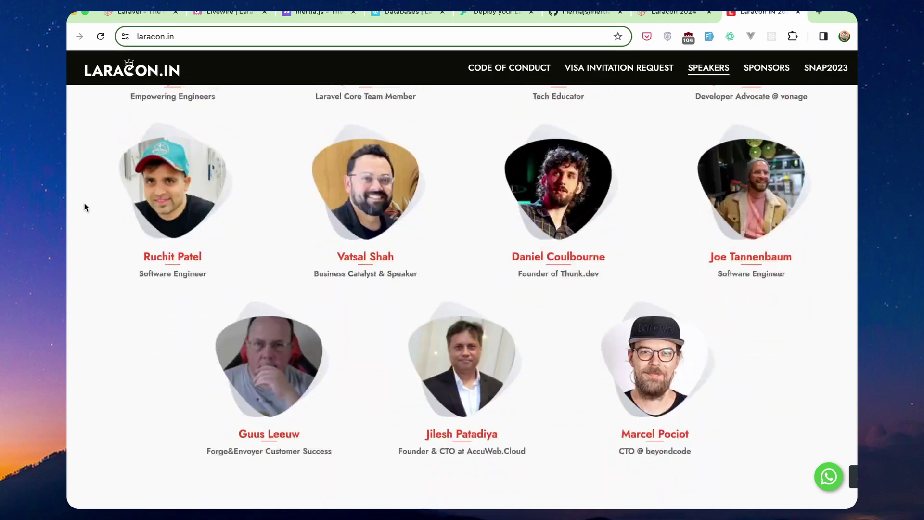
scroll(85, 207, "down", 1)
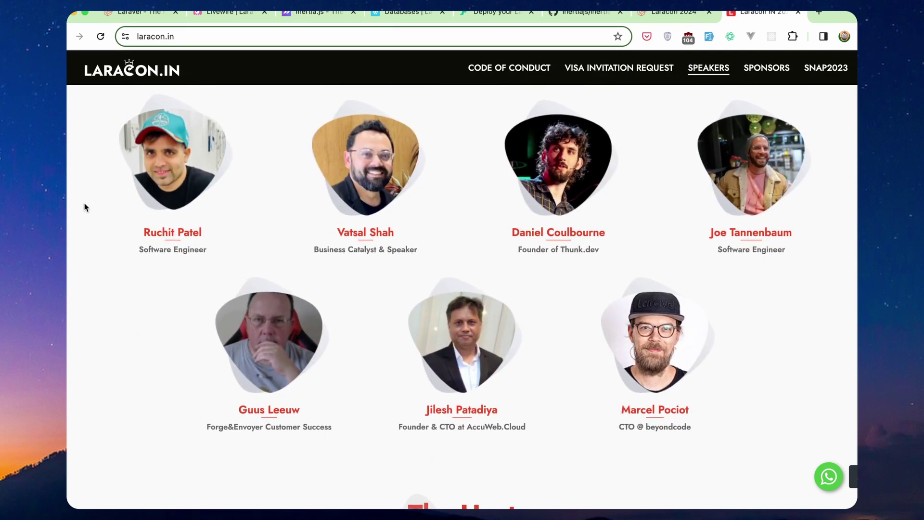
scroll(84, 207, "up", 3)
scroll(84, 208, "up", 1)
scroll(85, 208, "up", 3)
scroll(85, 207, "up", 2)
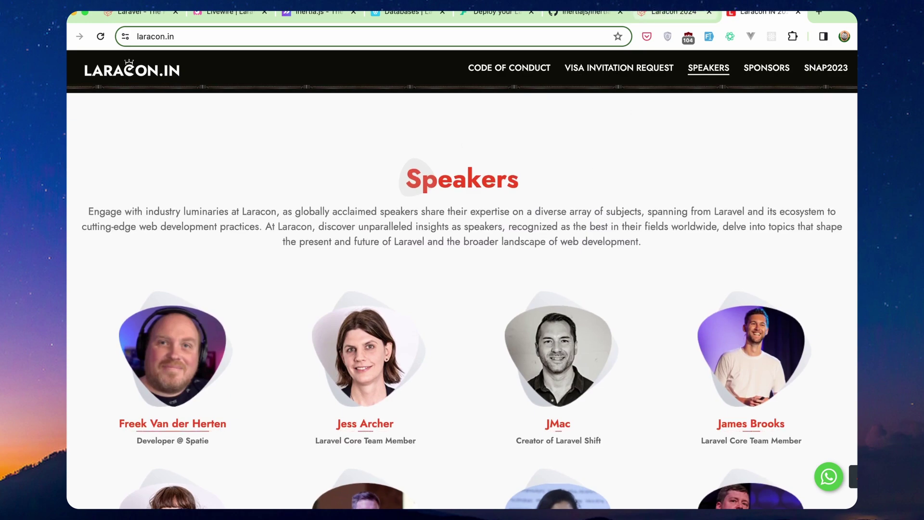
Pass through the Laracon 2024 and Livewire tabs to the Vapor Databases docs on docs.vapor.build
left_click(670, 15)
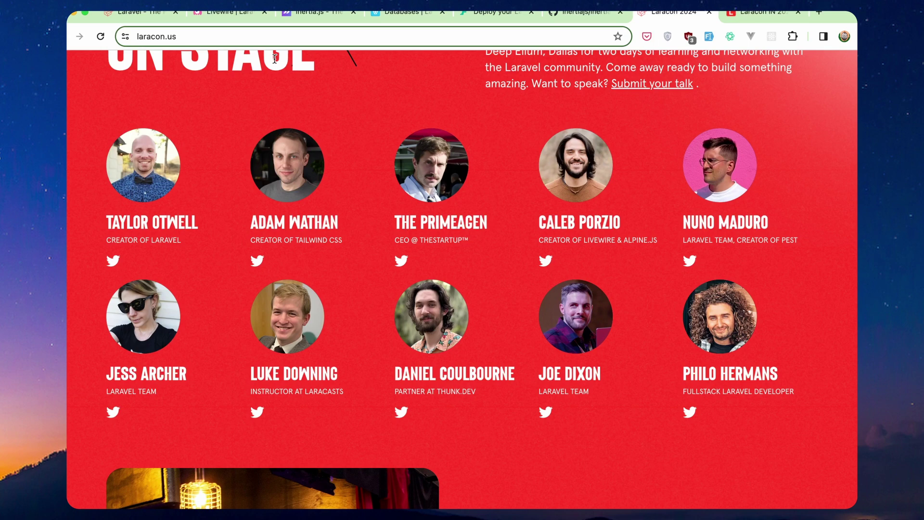
left_click(218, 14)
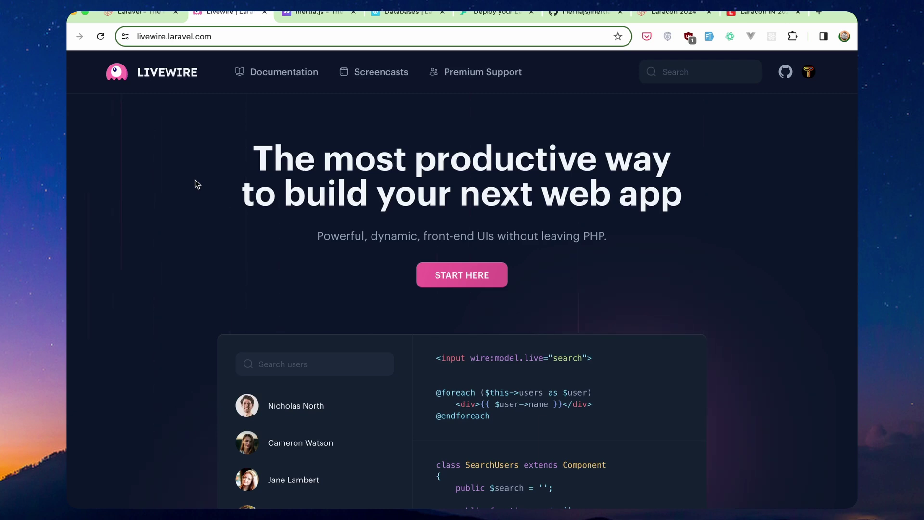
left_click(403, 15)
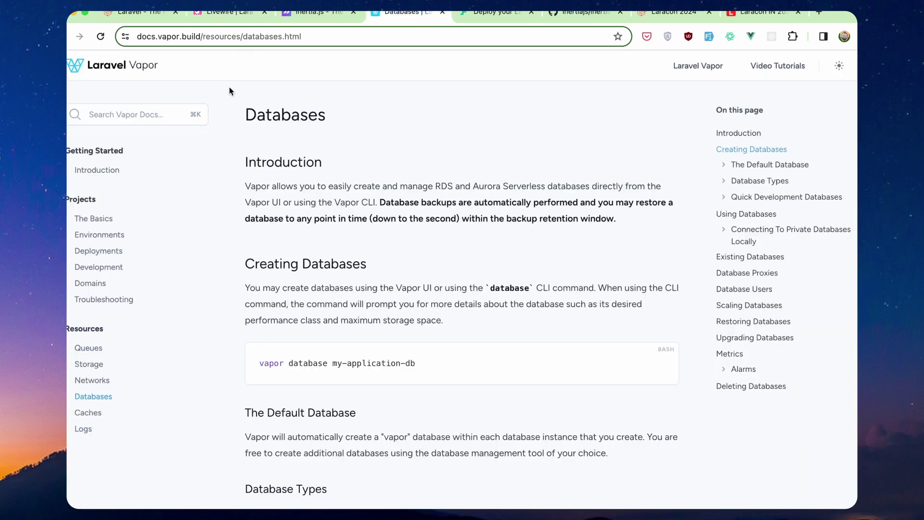
Check Vue.js detection on the Vapor docs and Forge homepage, then return to Inertia.js
left_click(753, 36)
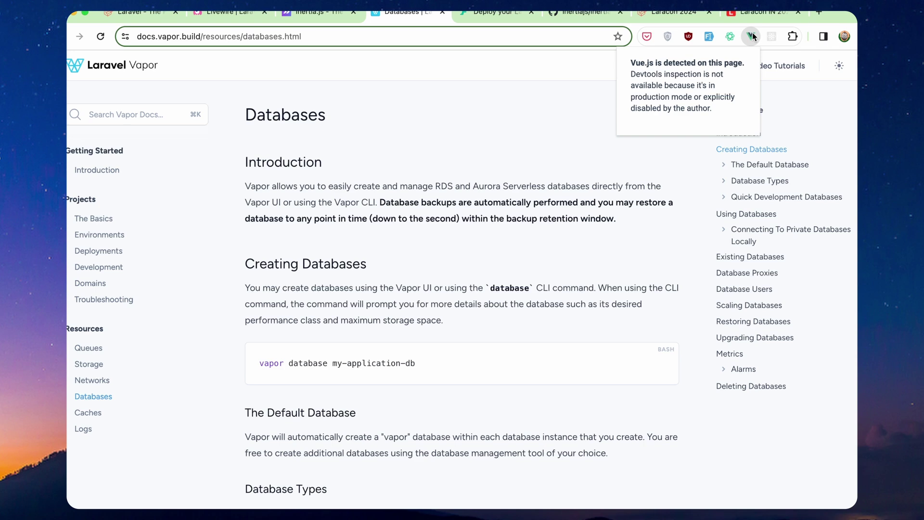
left_click(483, 16)
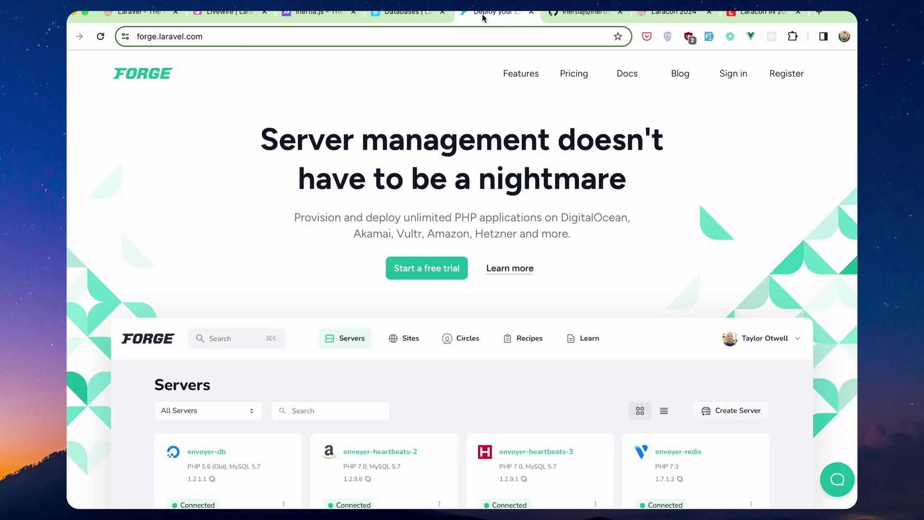
left_click(756, 42)
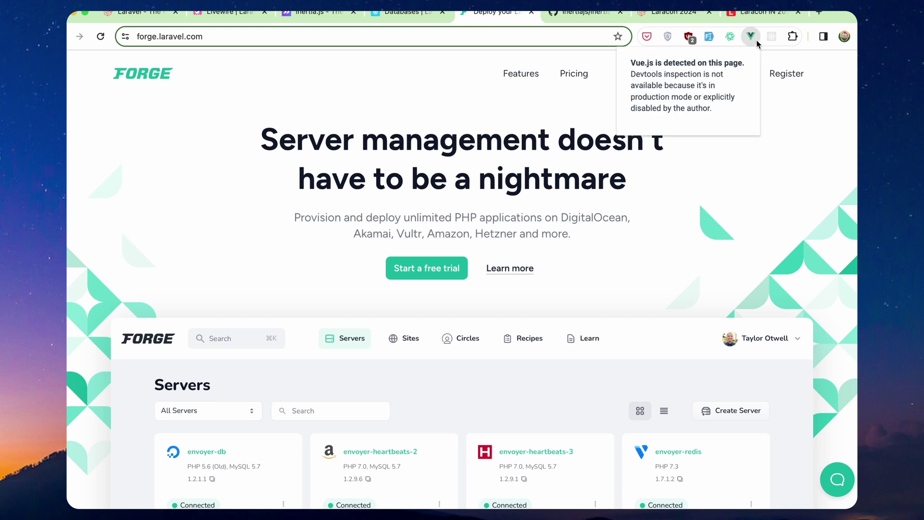
left_click(391, 89)
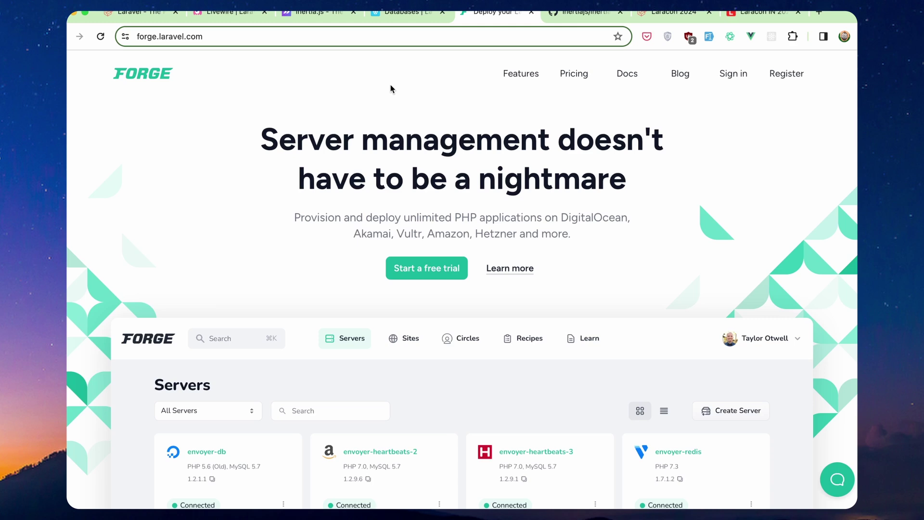
key("super+3")
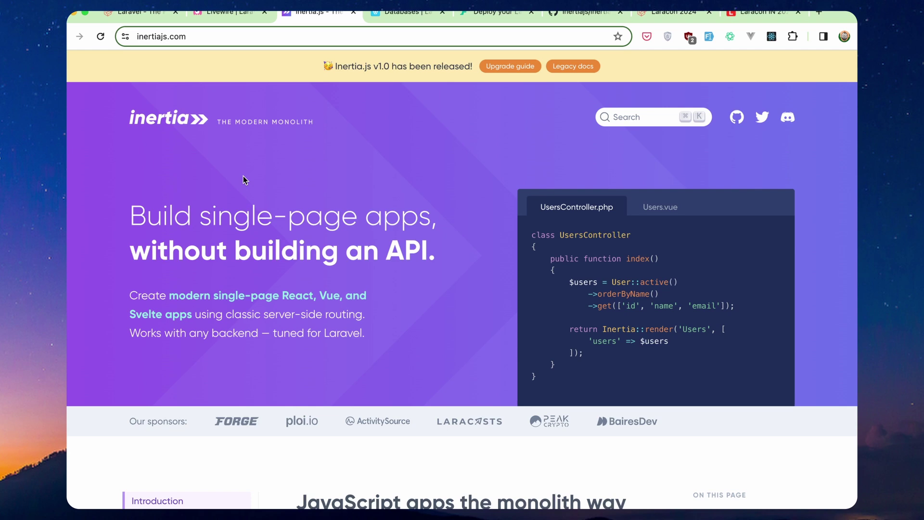
scroll(244, 177, "down", 1)
scroll(244, 177, "down", 1)
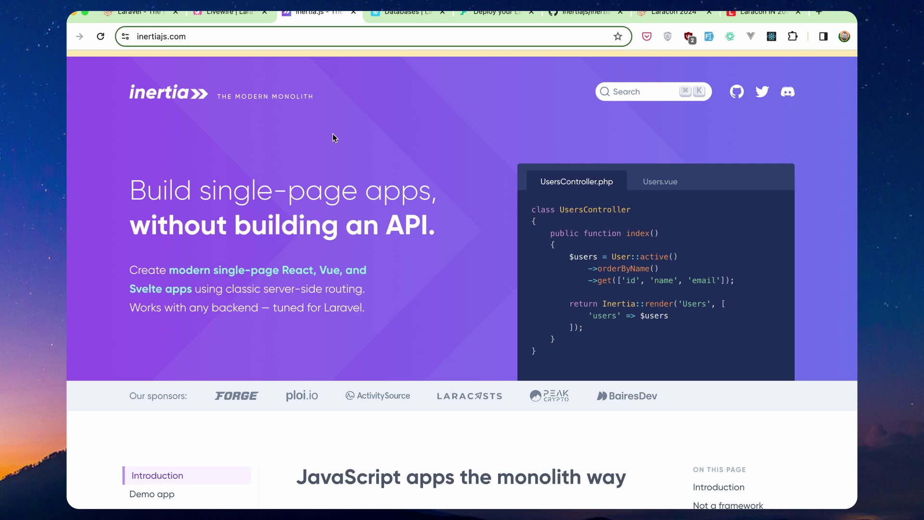
scroll(333, 134, "down", 1)
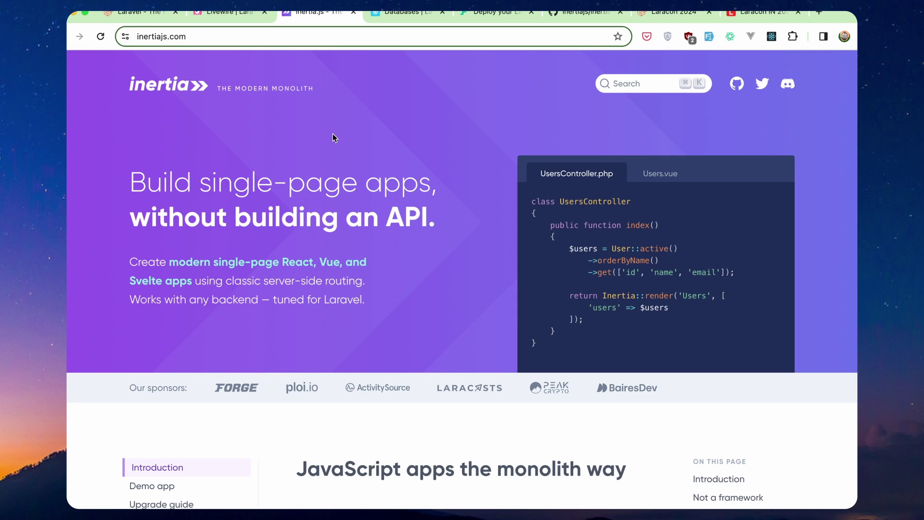
scroll(333, 134, "down", 2)
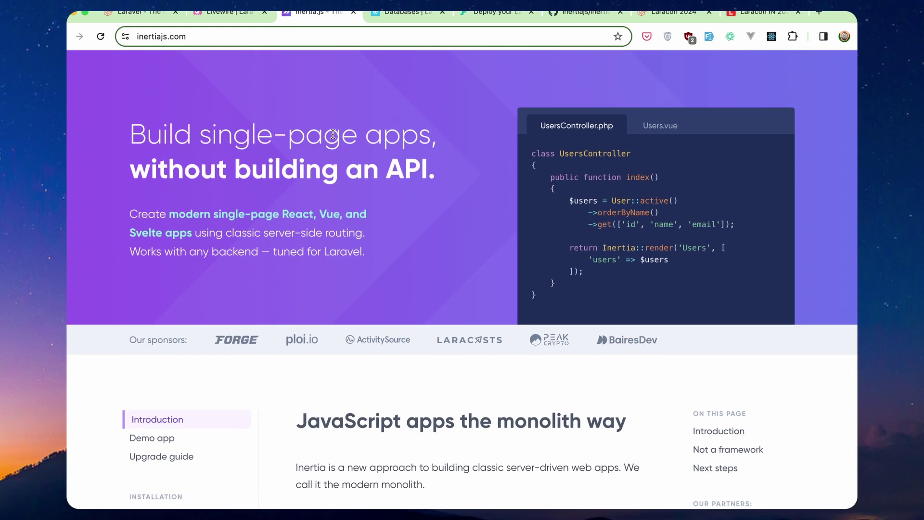
scroll(334, 134, "down", 3)
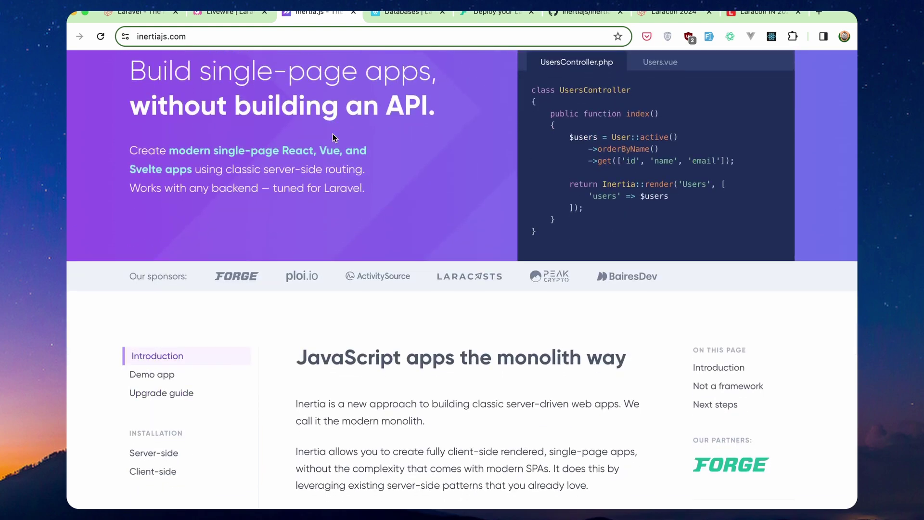